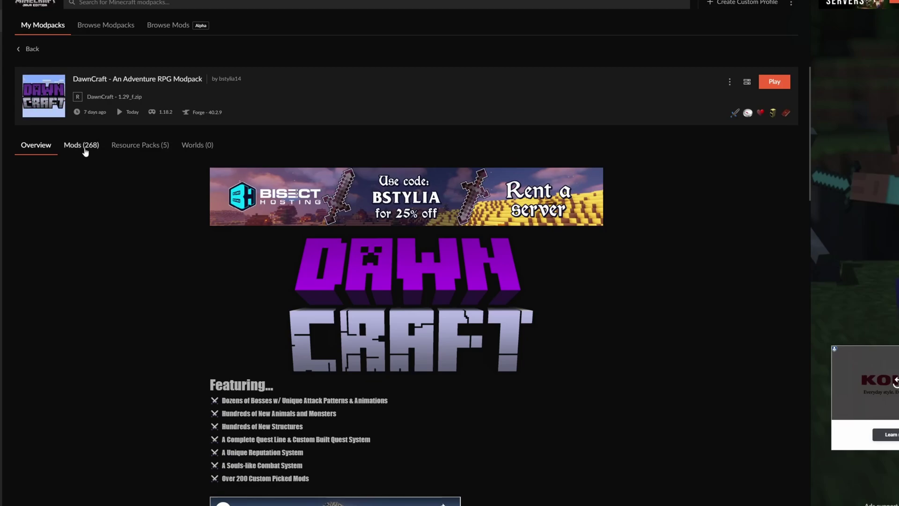
- Allow content management for the DawnCraft modpack profile in its profile options
left_click(86, 149)
left_click(729, 82)
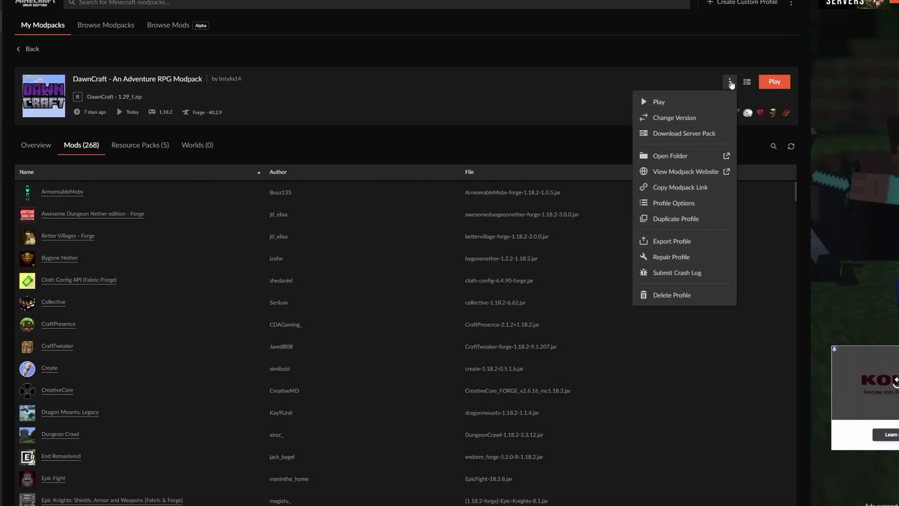
left_click(686, 204)
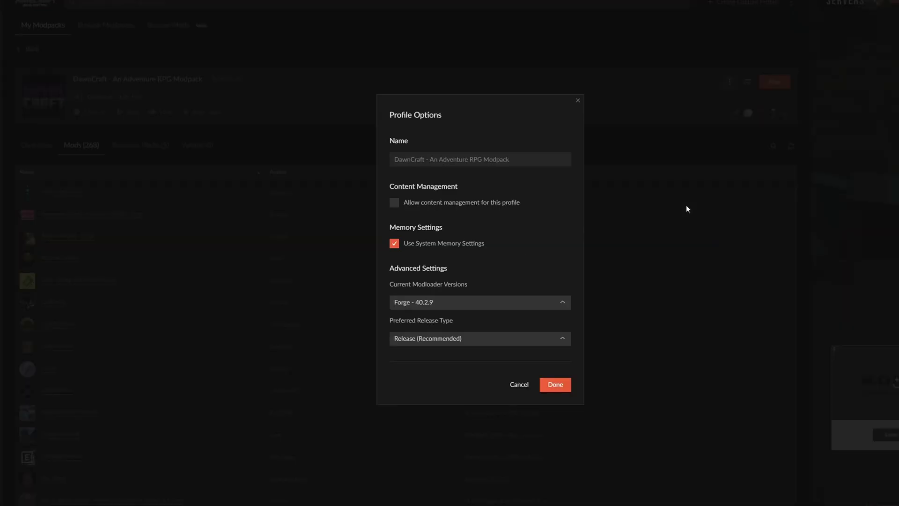
left_click(457, 204)
left_click(553, 385)
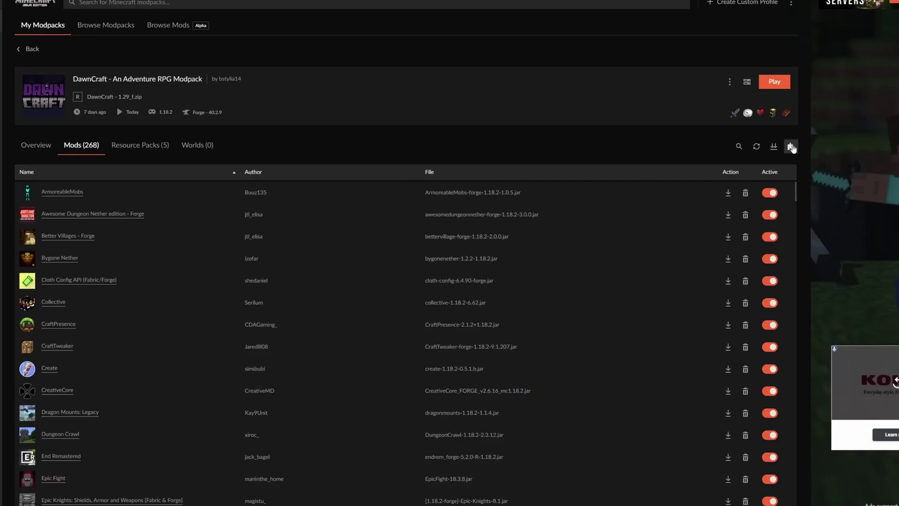
- Search the additional mods for "essential", install ESSENTIAL Mod into the DawnCraft profile, and return to its mod list
scroll(697, 307, "down", 2)
scroll(698, 307, "up", 3)
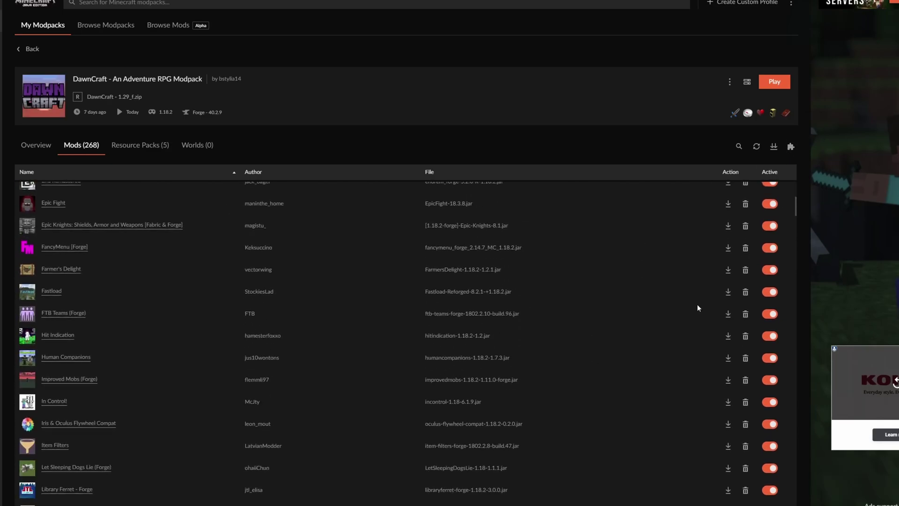
left_click(792, 146)
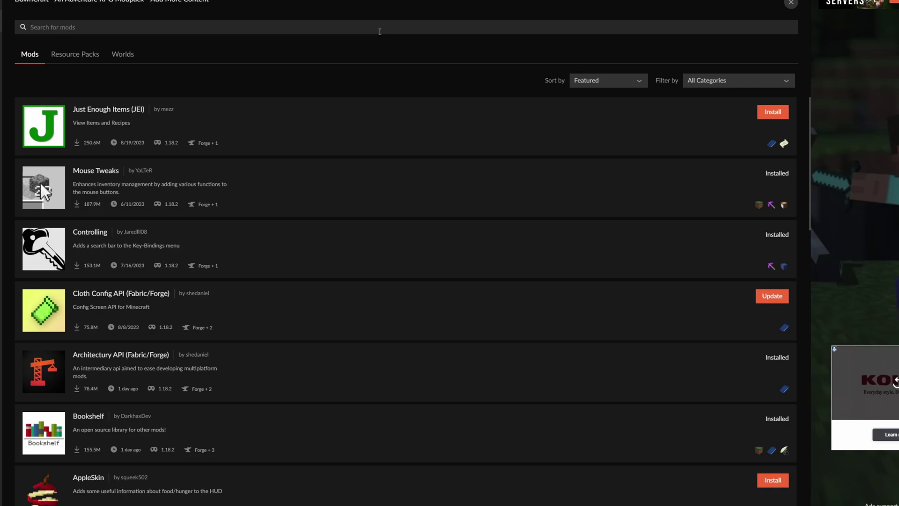
type("essential")
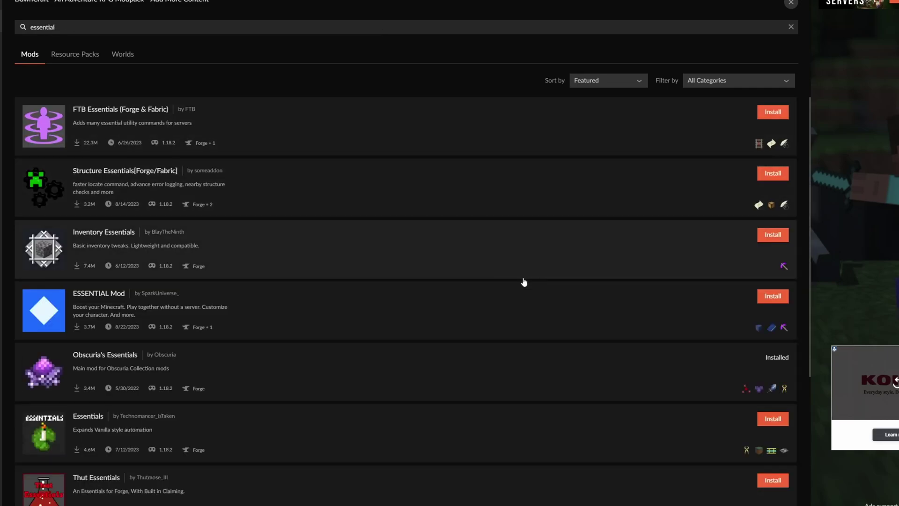
left_click(760, 299)
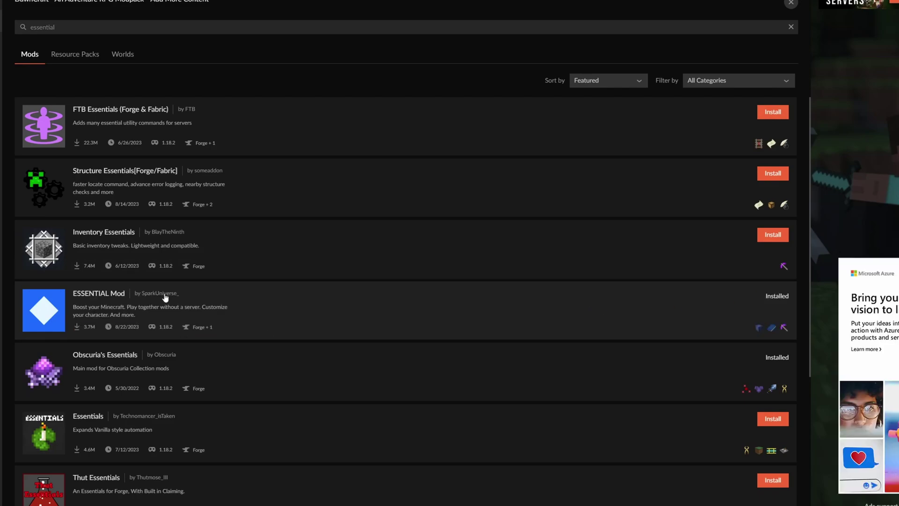
key("Escape")
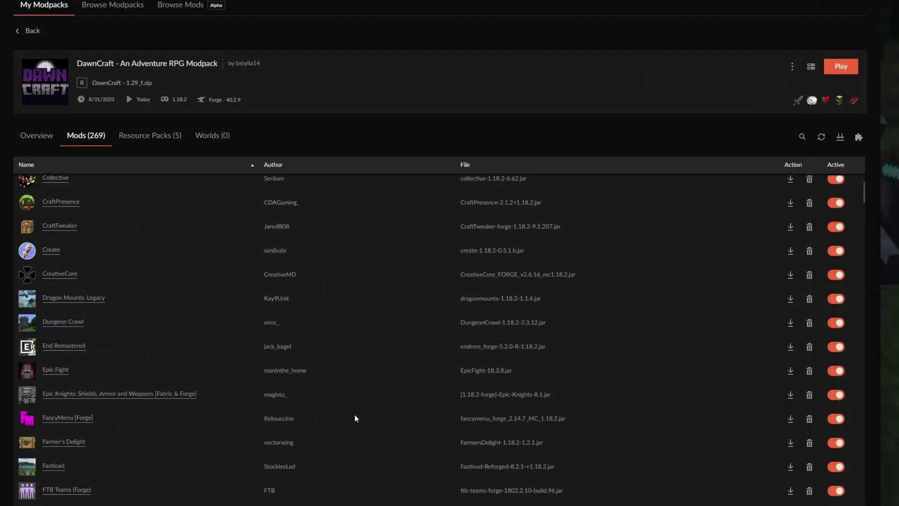
- Delete the FancyMenu [Forge] and Drippy Loading Screen [Forge] mods from the DawnCraft profile
left_click(809, 419)
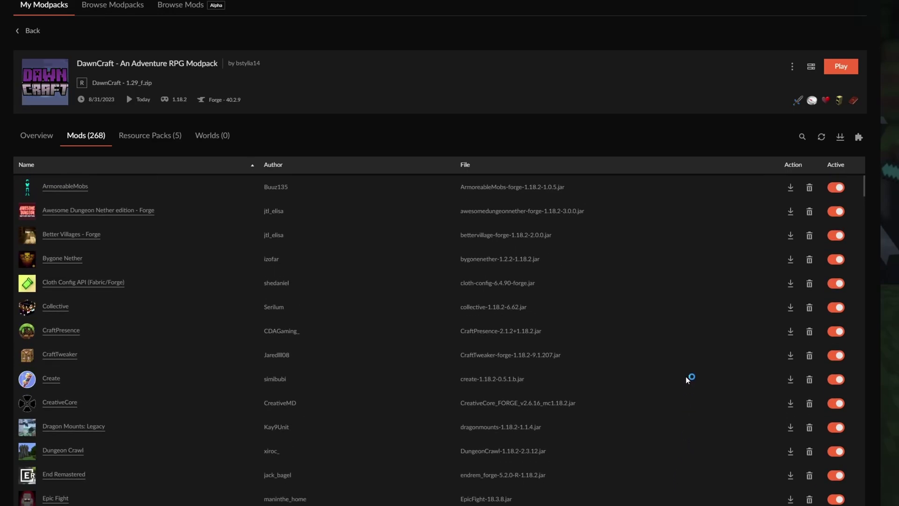
scroll(684, 374, "down", 6)
scroll(566, 421, "down", 15)
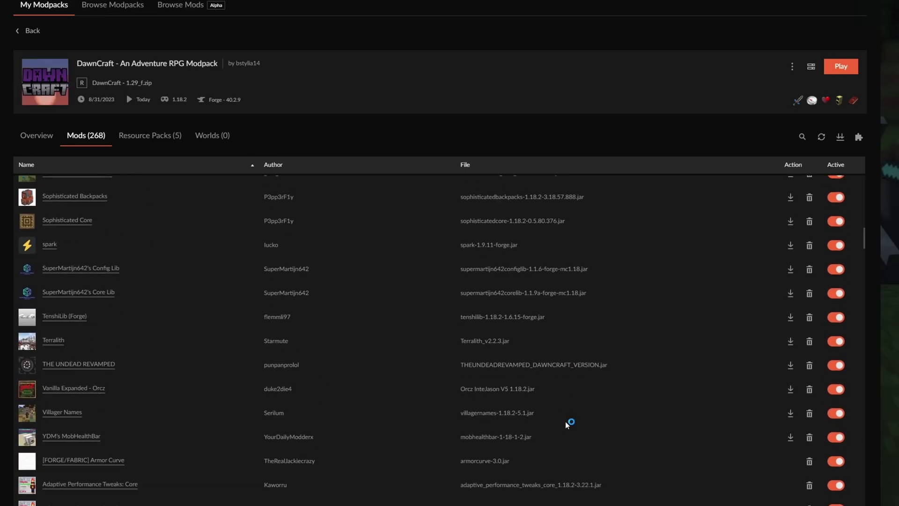
scroll(566, 420, "down", 20)
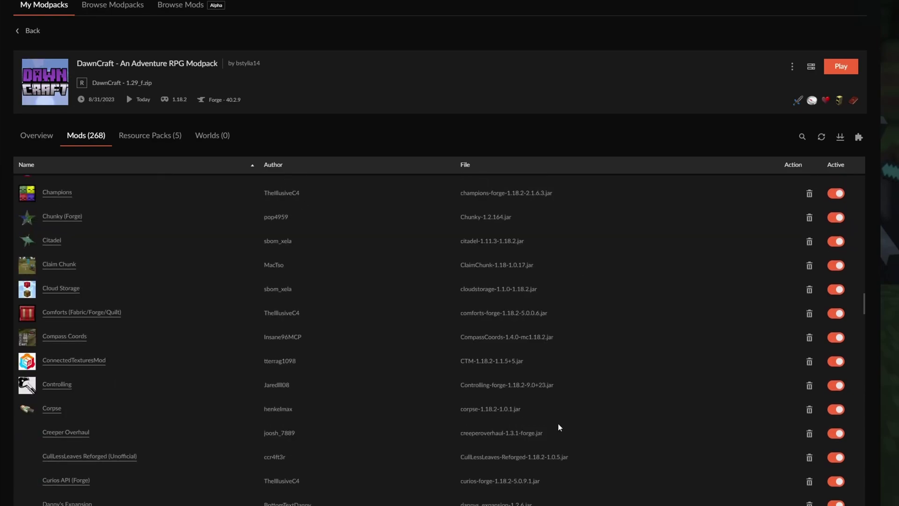
scroll(557, 416, "down", 5)
scroll(557, 417, "up", 6)
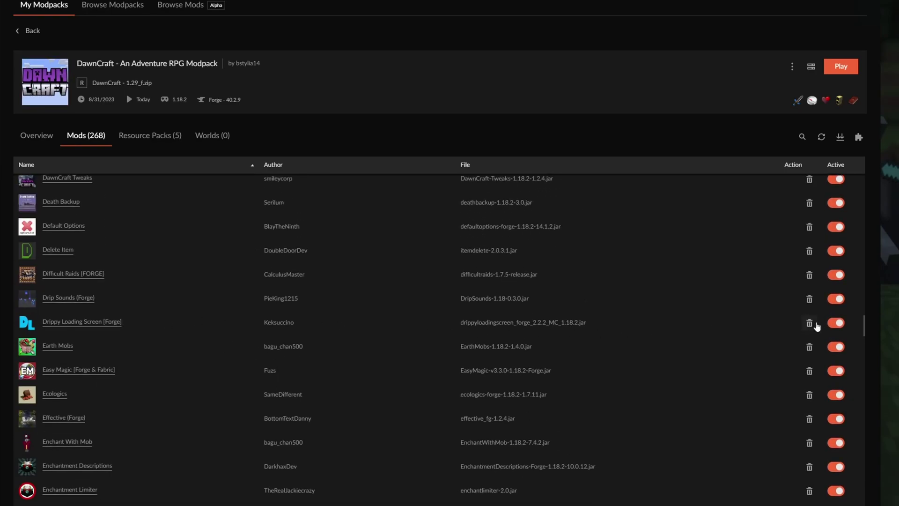
left_click(809, 322)
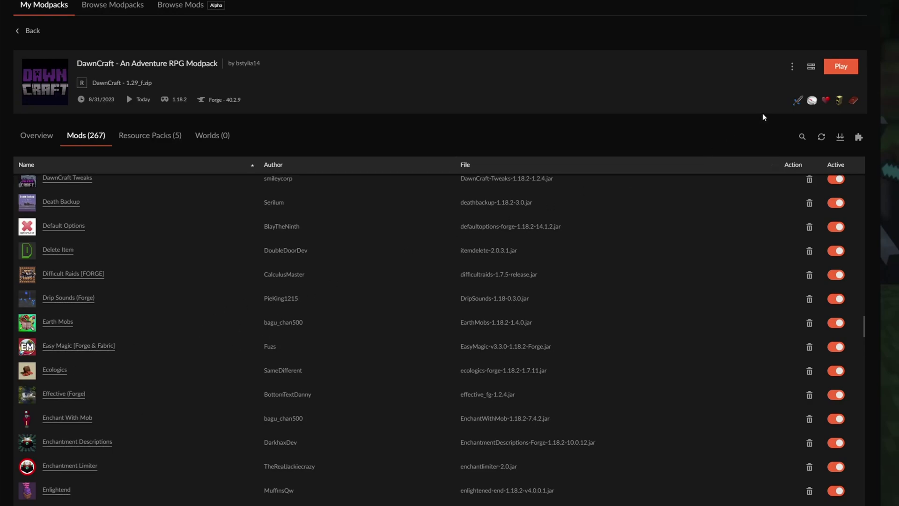
- Launch the DawnCraft modpack through the Minecraft Launcher and accept the modified-installation warning
left_click(841, 66)
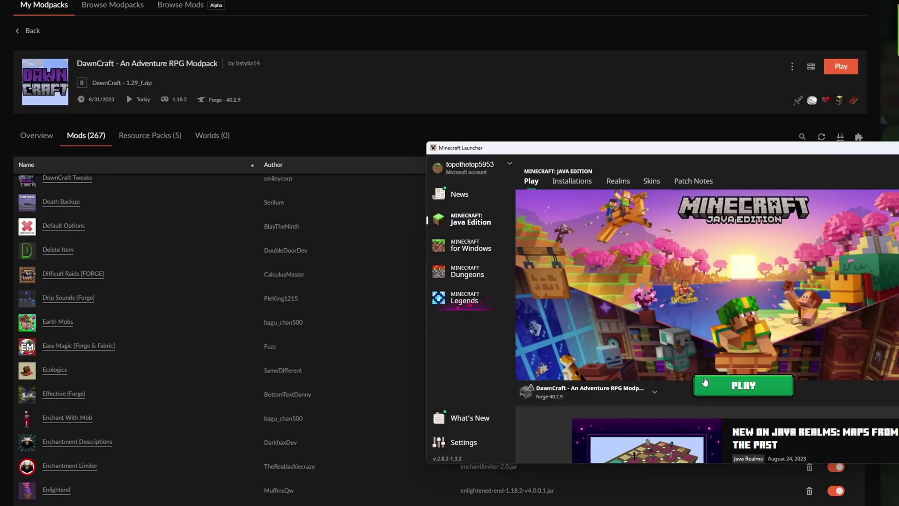
left_click(717, 387)
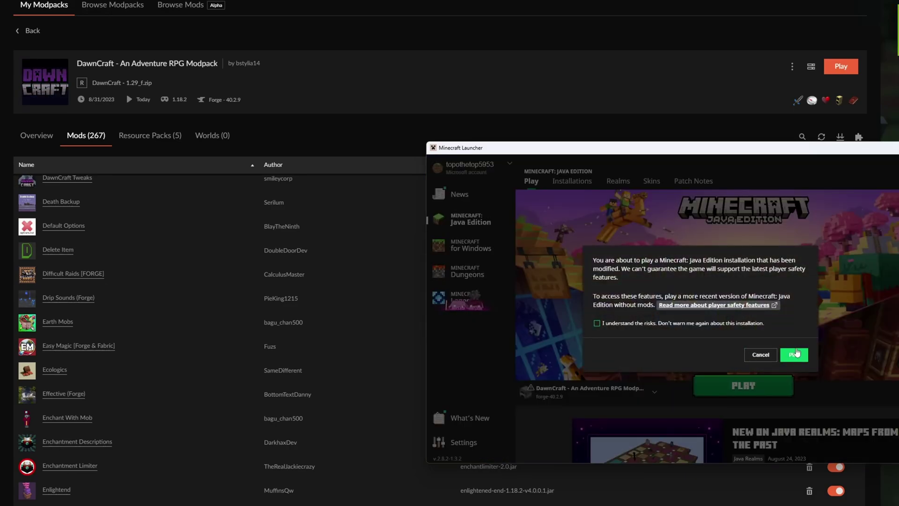
left_click(796, 352)
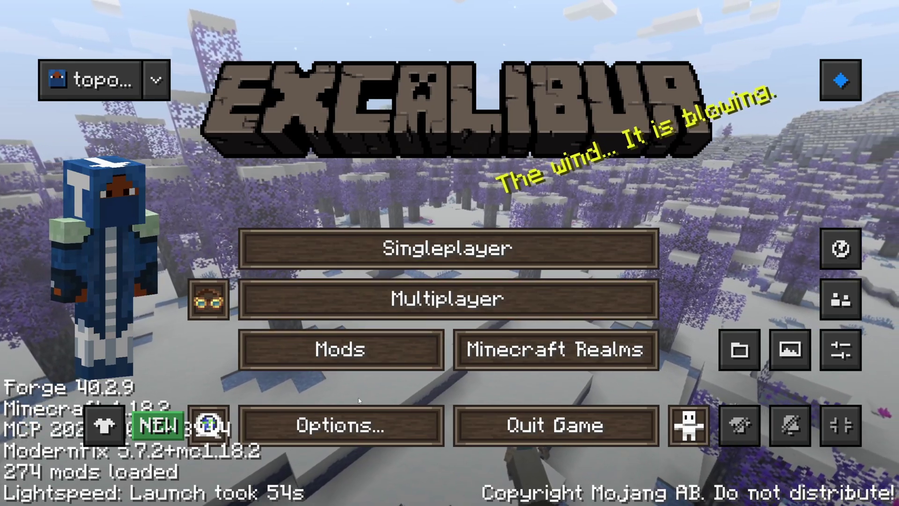
- Set the GUI Scale to 3 in the game's video settings, apply it, and return to the title screen
left_click(359, 421)
left_click(348, 252)
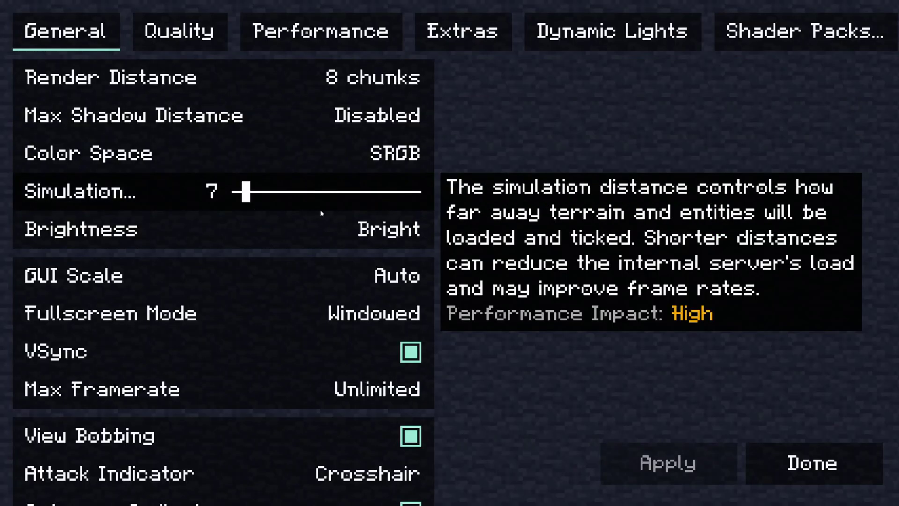
left_click(321, 274)
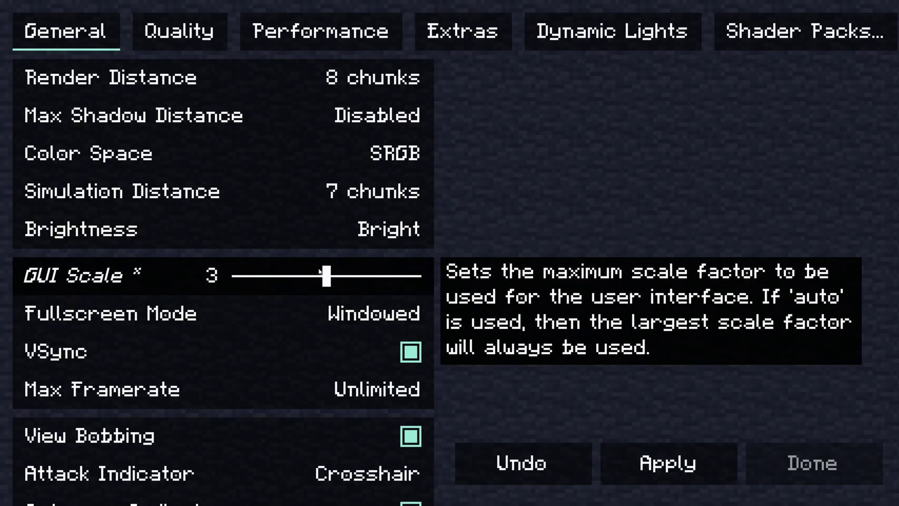
left_click(667, 461)
left_click(845, 484)
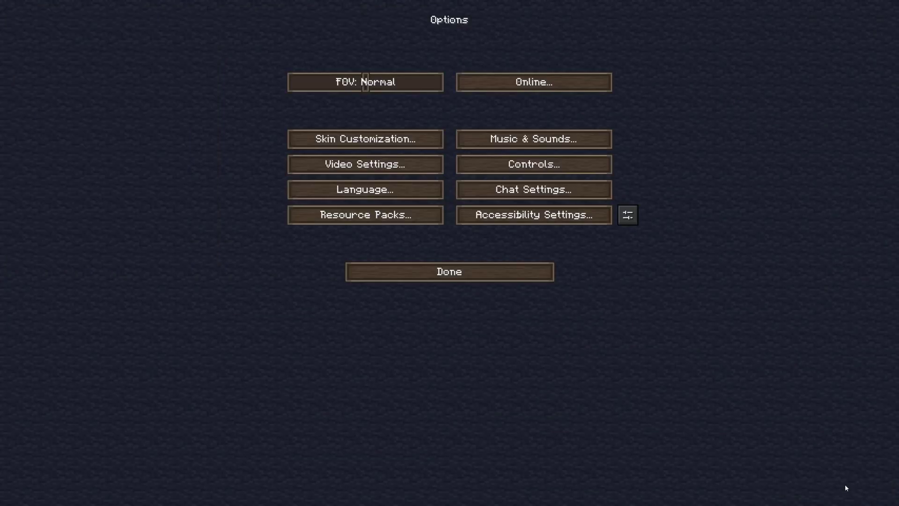
left_click(487, 278)
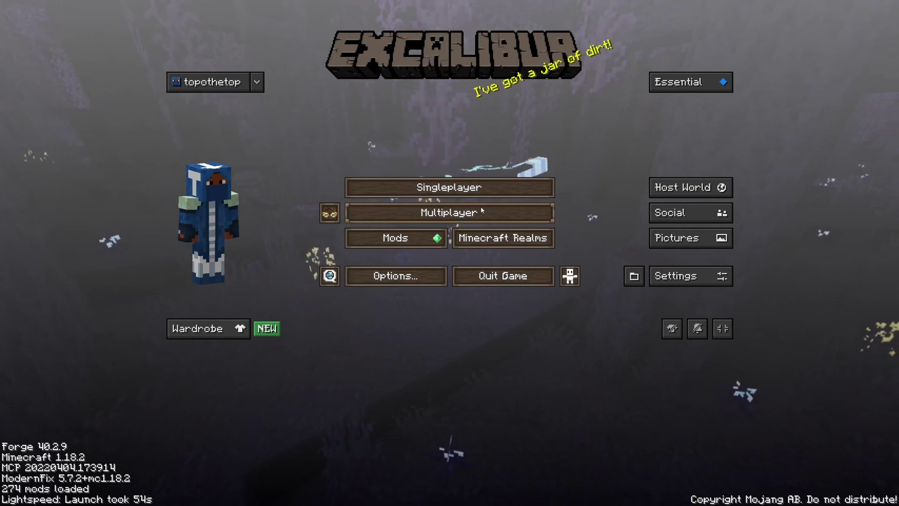
- Create a new singleplayer world in Creative mode and walk forward to the blue-leaved tree
left_click(478, 186)
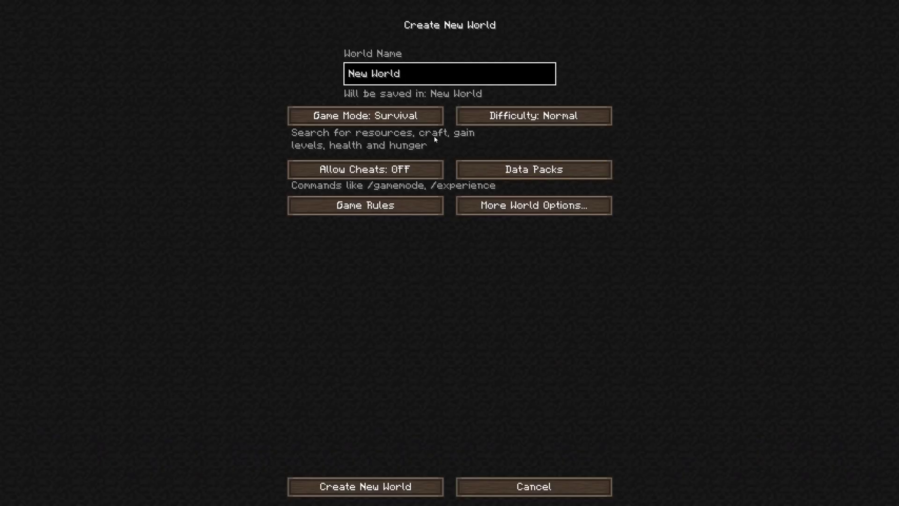
left_click(365, 115)
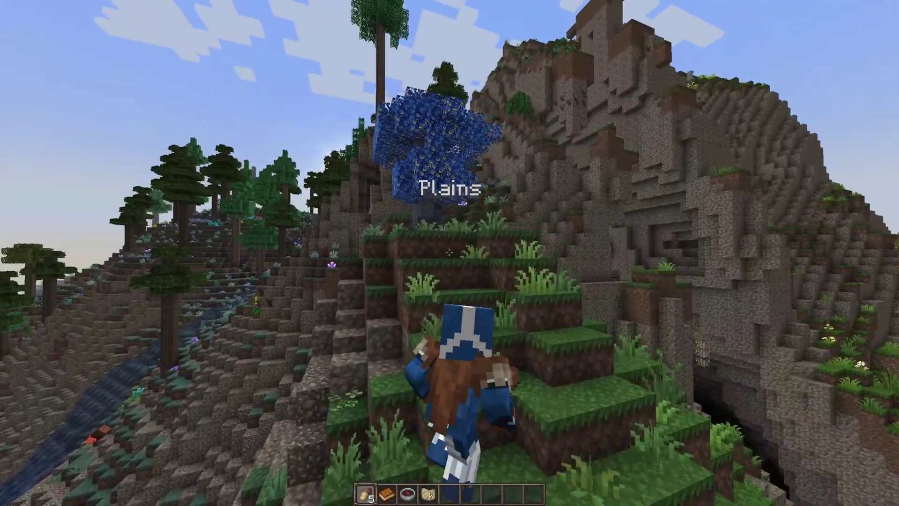
key("w")
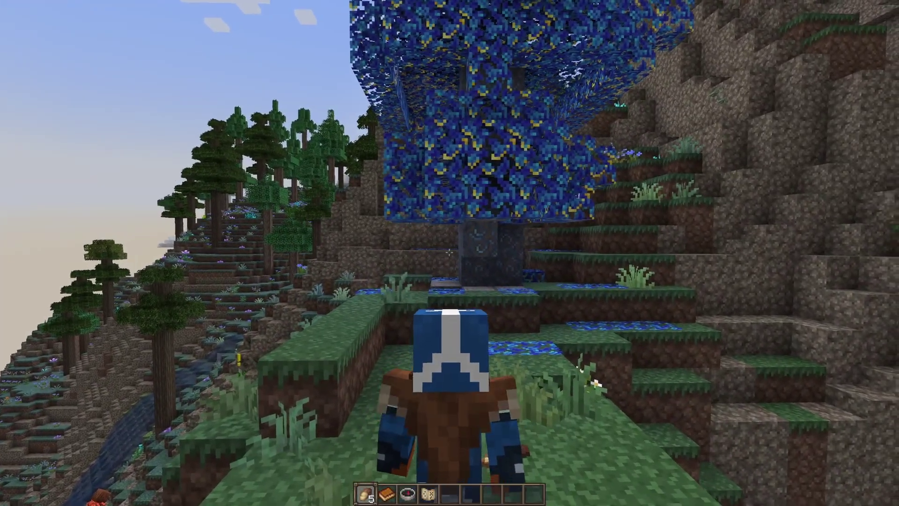
- Start inviting players to the open world from the game menu and agree to host it through the internet connection
key("Escape")
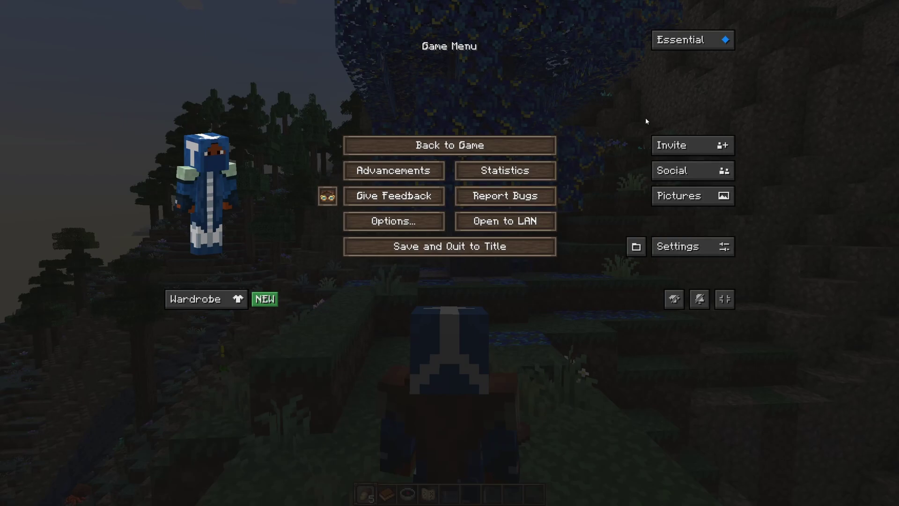
left_click(676, 141)
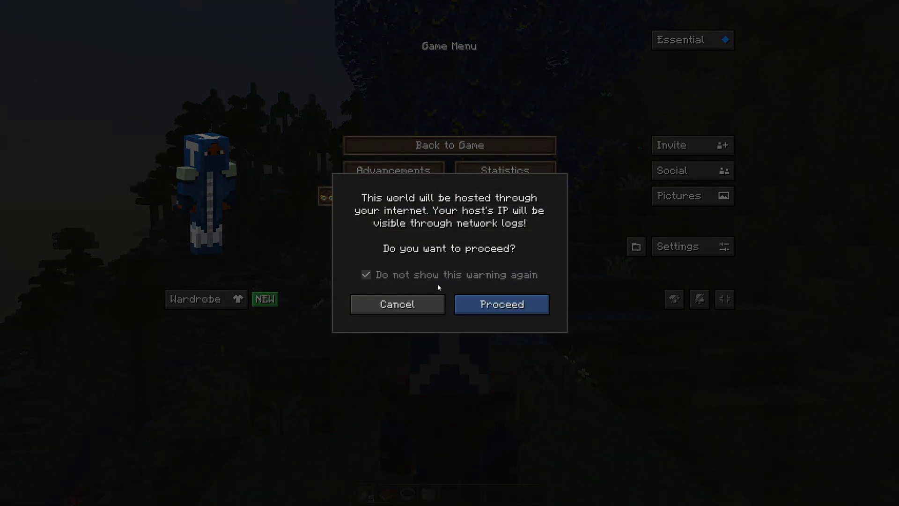
left_click(504, 311)
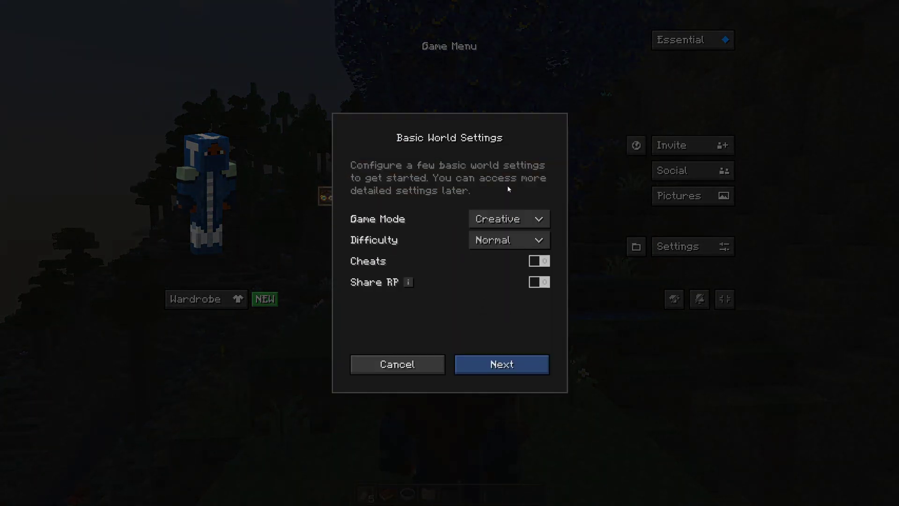
- Review the hosted world's game mode, difficulty, Cheats and Share RP options, and continue to inviting friends
left_click(505, 218)
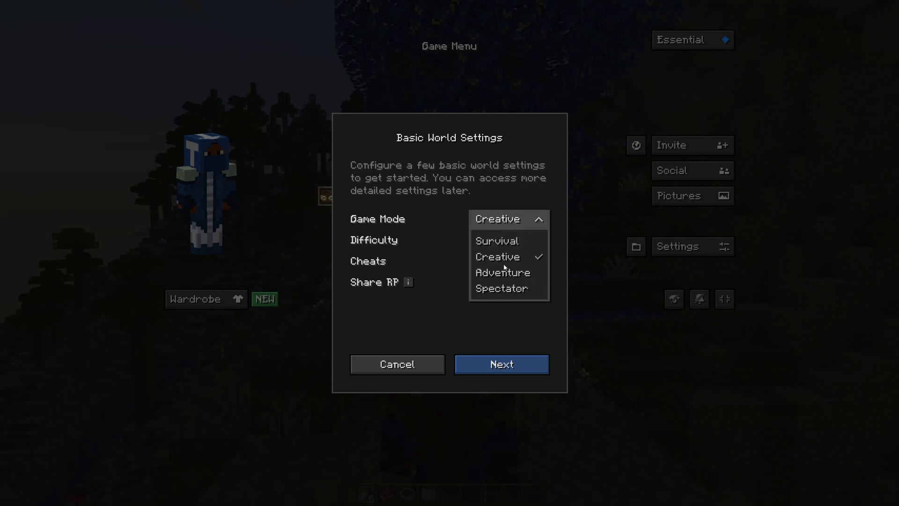
left_click(512, 218)
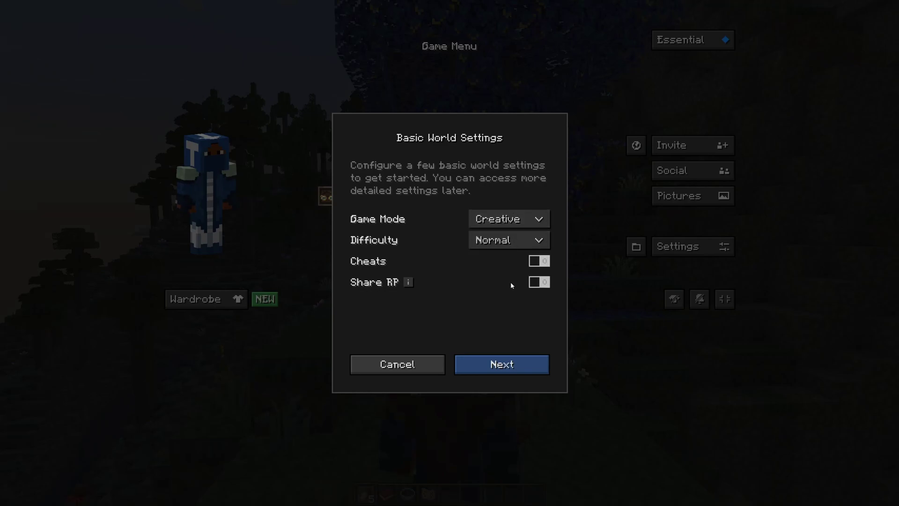
left_click(529, 240)
left_click(510, 239)
left_click(540, 260)
left_click(540, 261)
left_click(542, 282)
left_click(534, 286)
left_click(499, 370)
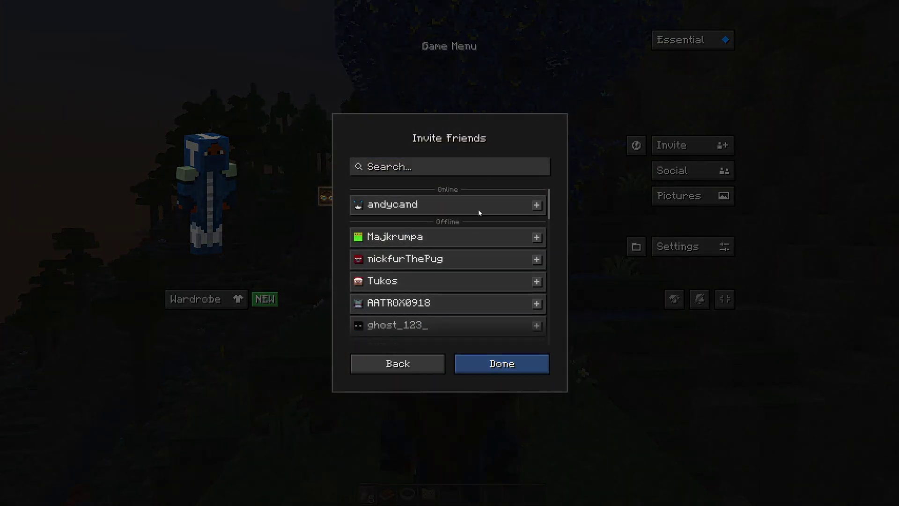
- Look through the online and offline friends available to invite, and finish the hosting setup
scroll(437, 287, "down", 5)
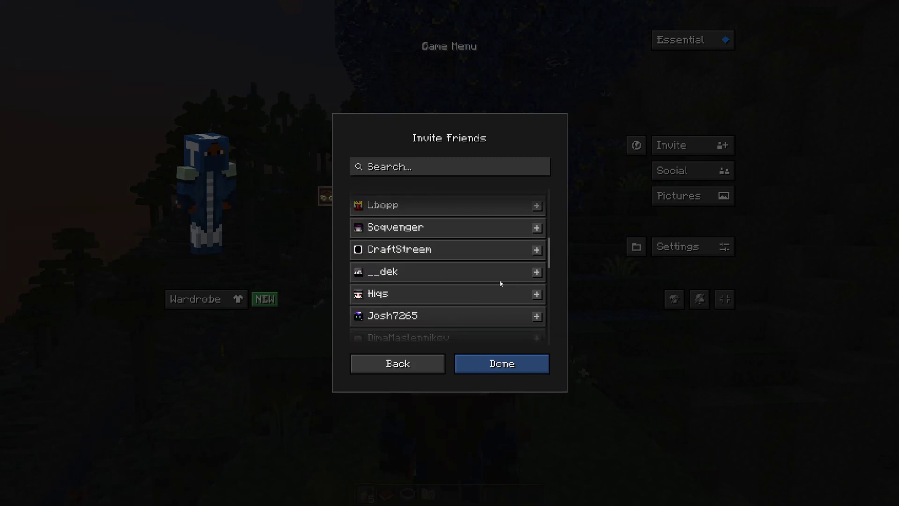
scroll(499, 283, "up", 3)
scroll(443, 281, "down", 3)
left_click_drag(551, 256, 551, 200)
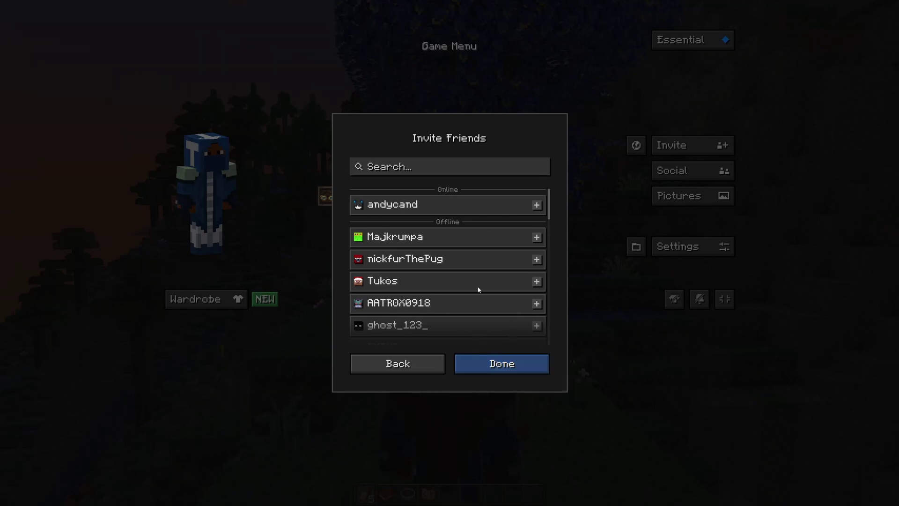
left_click(499, 370)
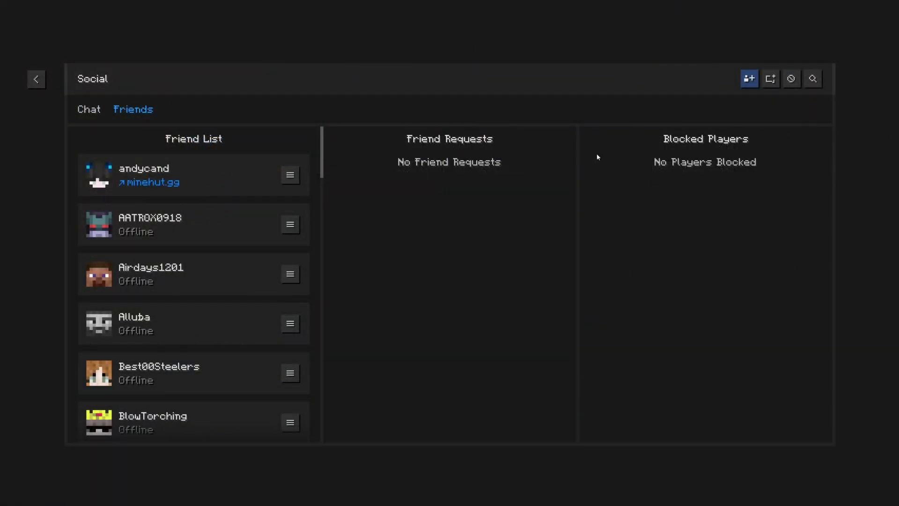
- View the Add Friend dialog for entering a Minecraft username on the Social screen, and close it
left_click(749, 79)
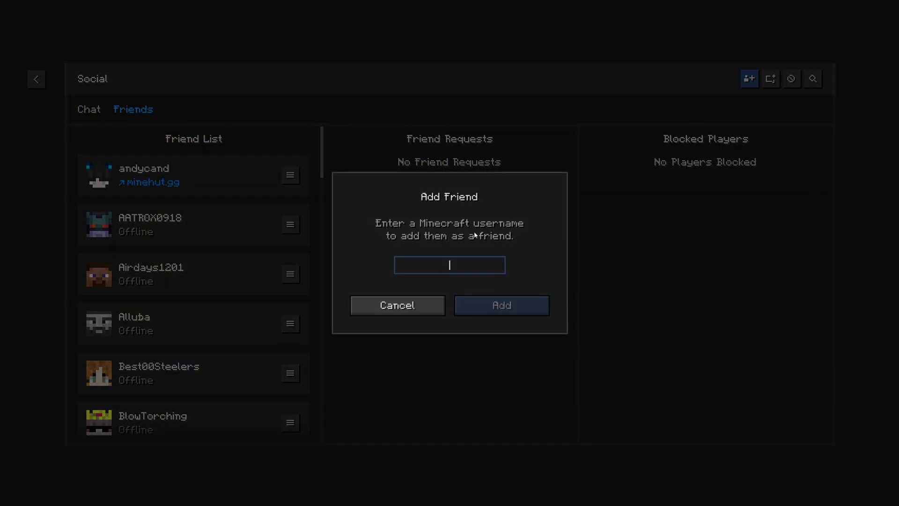
left_click(412, 306)
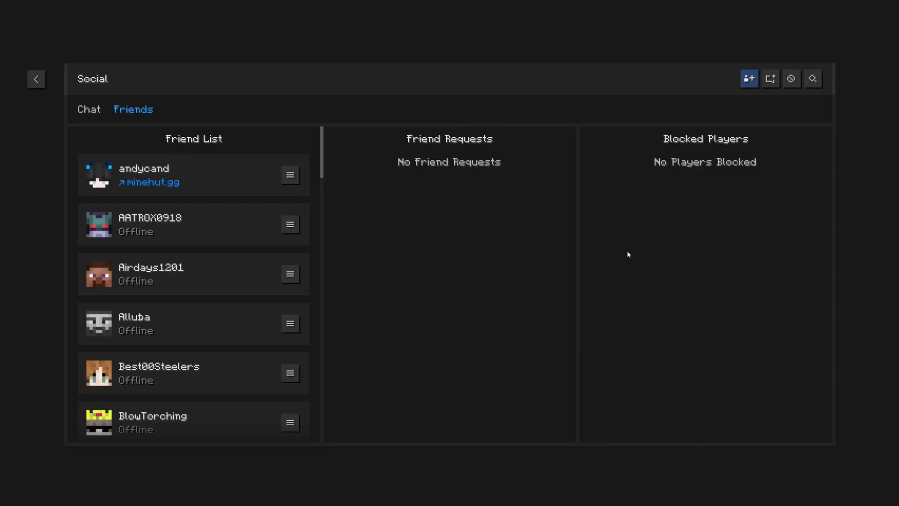